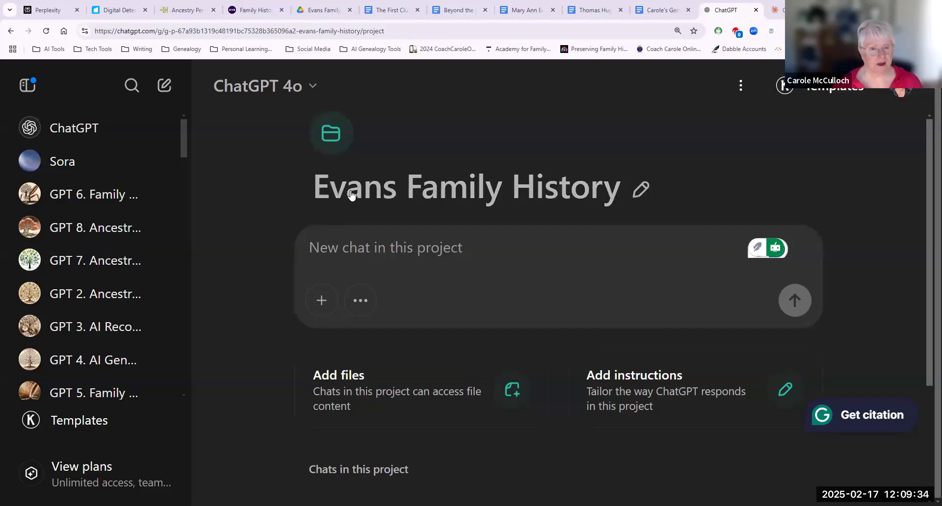
- Open the Google Drive file picker from the Evans Family History project chat's + menu
scroll(274, 245, "down", 3)
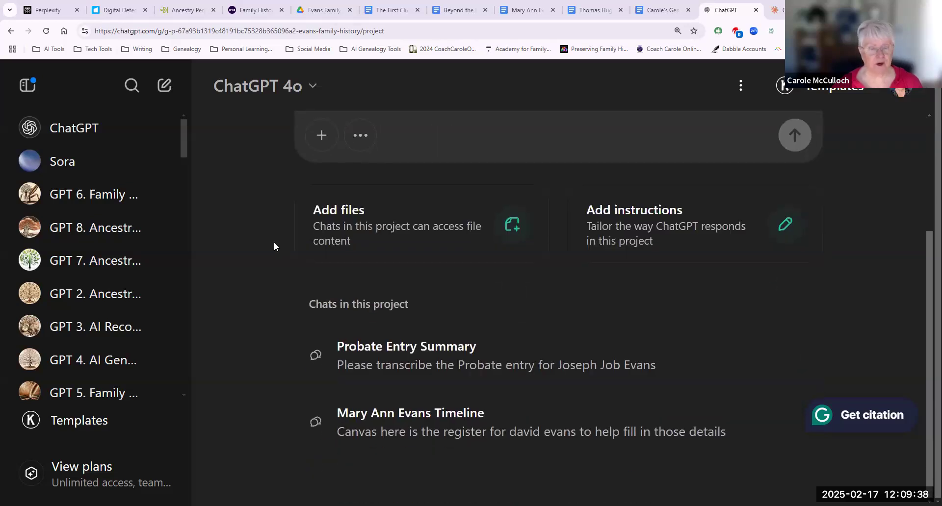
scroll(273, 243, "up", 3)
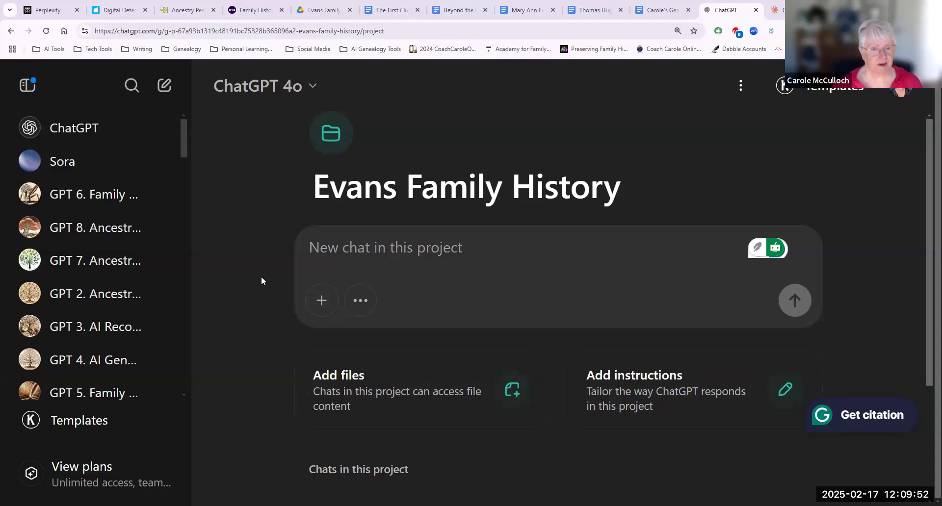
left_click(322, 301)
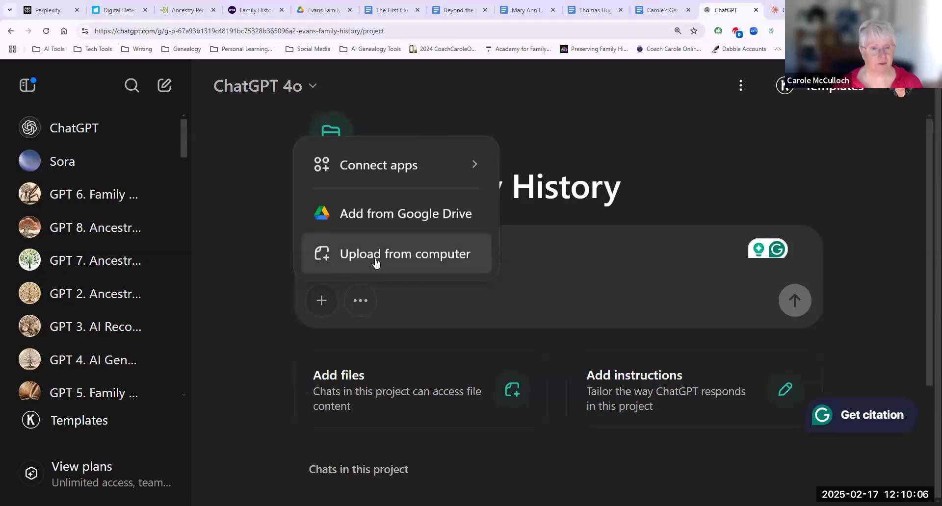
left_click(412, 218)
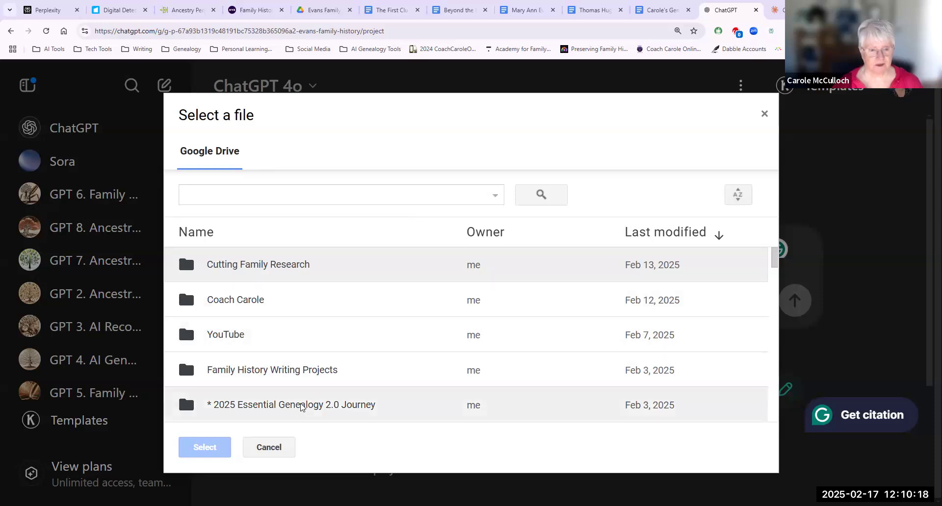
- Attach 'Beyond the Farm Gate' and 'The First Clue' from the Evans Family Research Drive folder
double_click(273, 405)
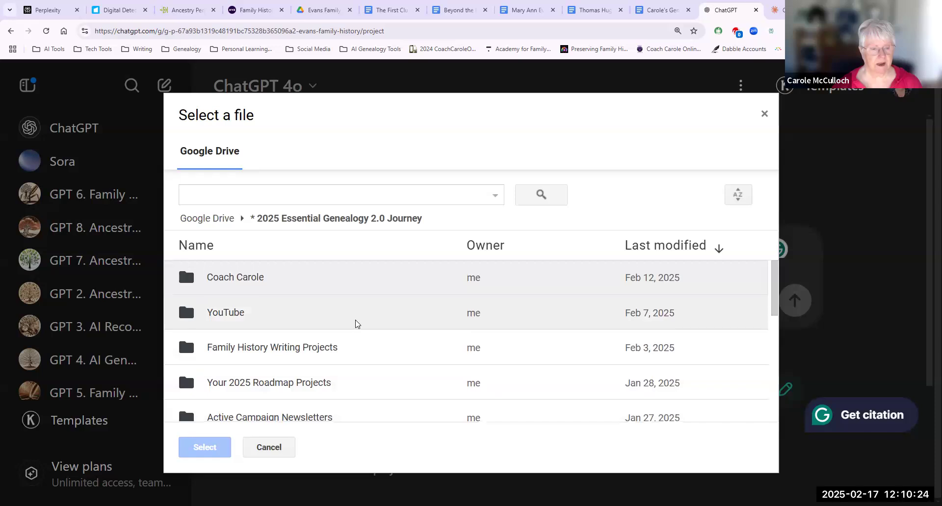
scroll(357, 324, "down", 3)
scroll(356, 324, "down", 2)
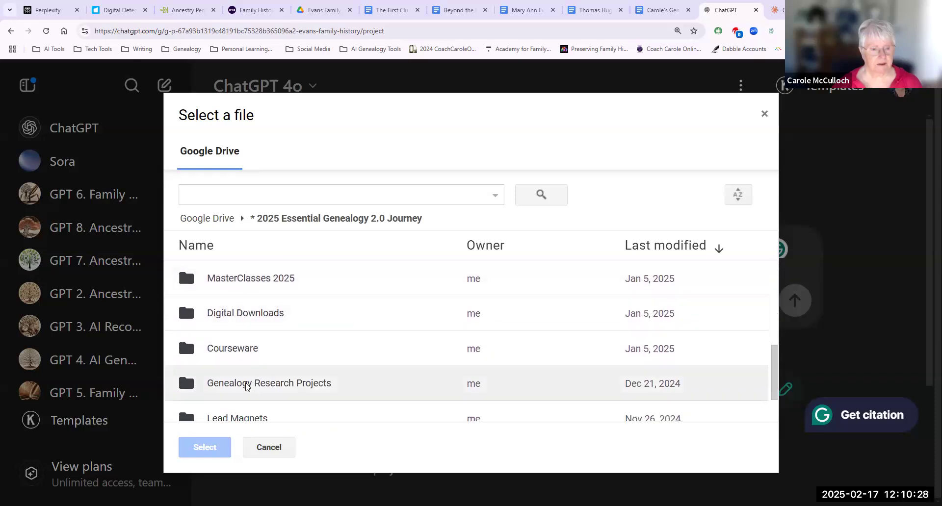
double_click(247, 386)
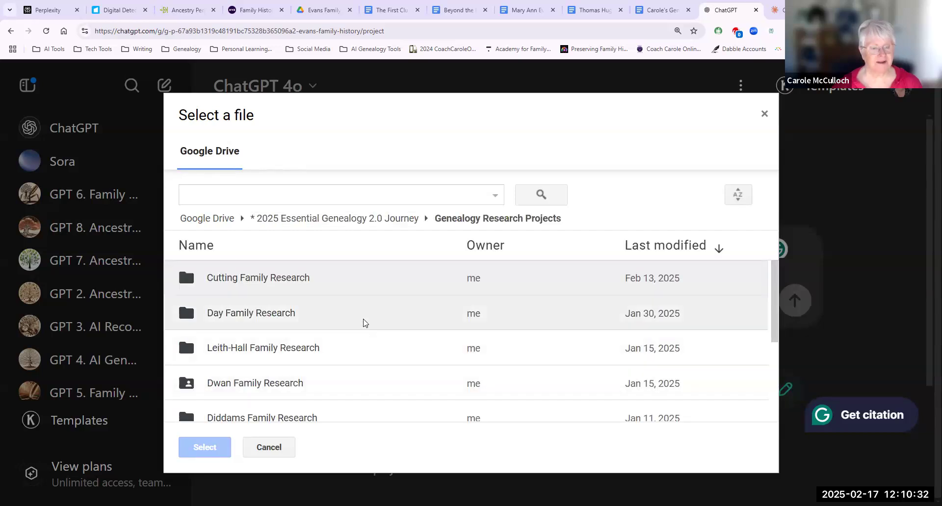
scroll(363, 323, "down", 4)
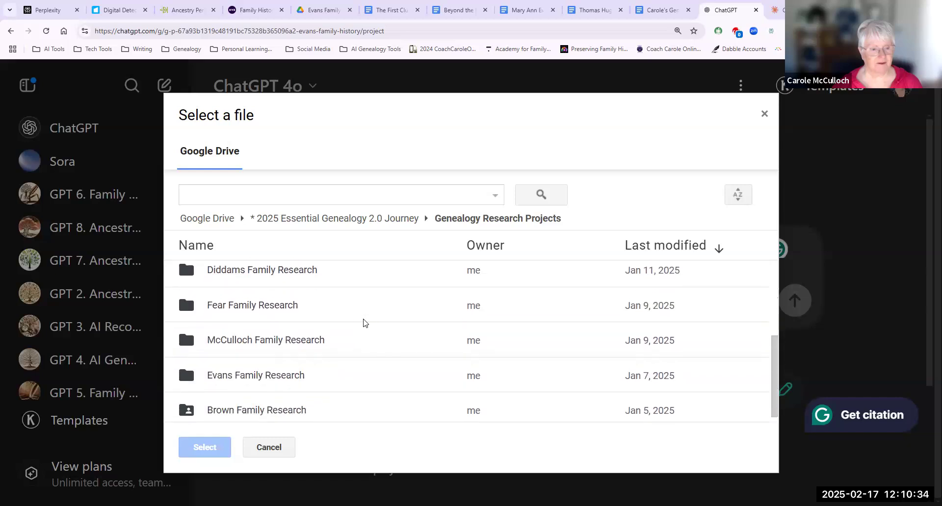
double_click(262, 376)
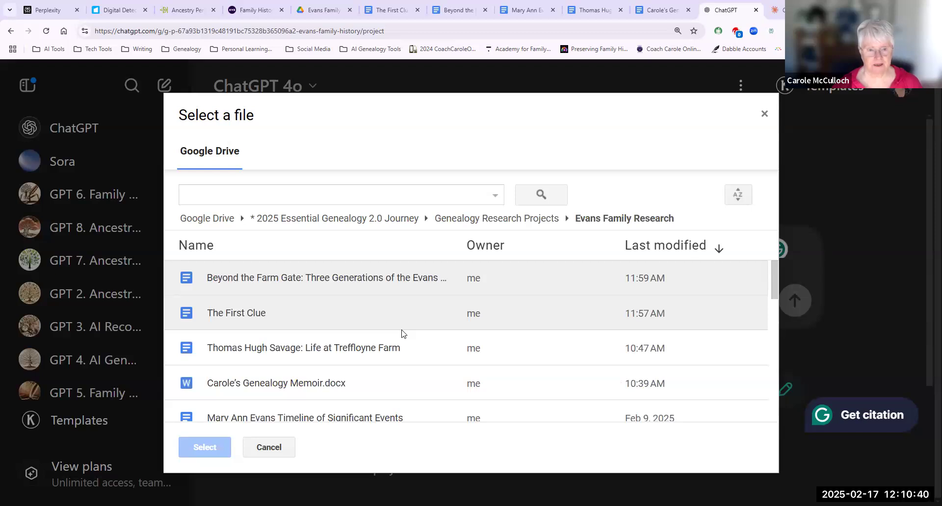
left_click(303, 280)
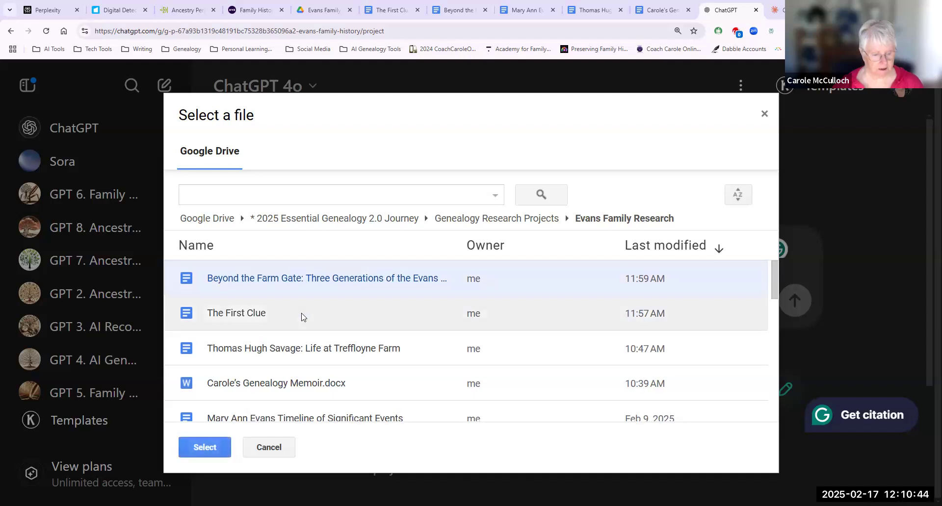
left_click(302, 317)
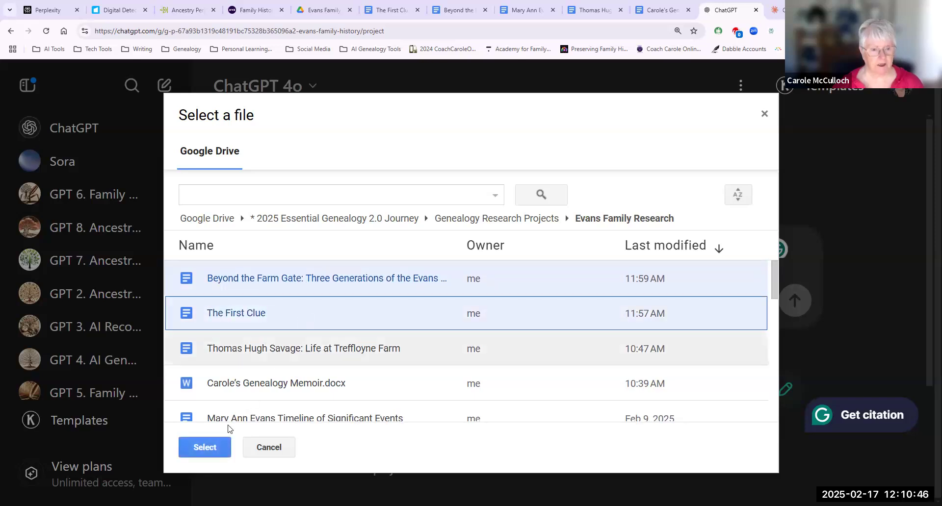
left_click(206, 447)
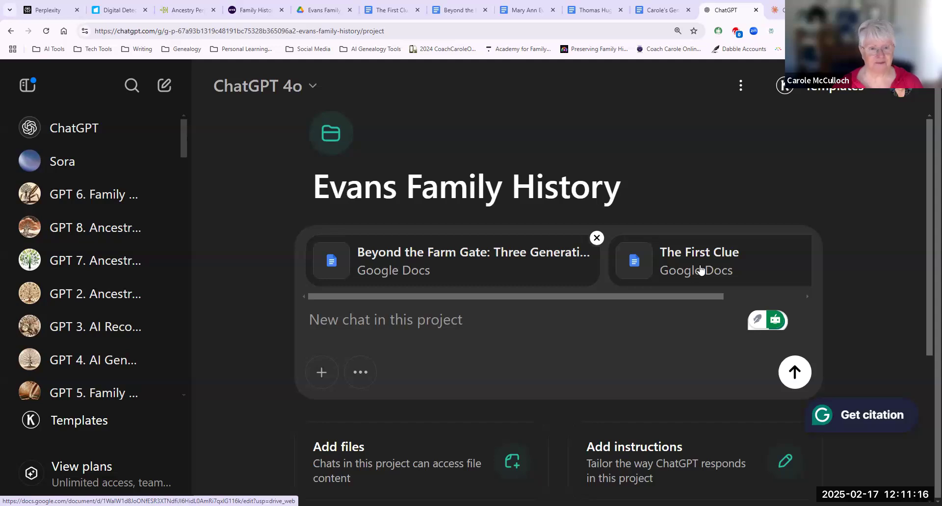
- Type 'Please analyse these documents and suggest improvements - do this one by one and pause for comments from me.'
left_click(347, 321)
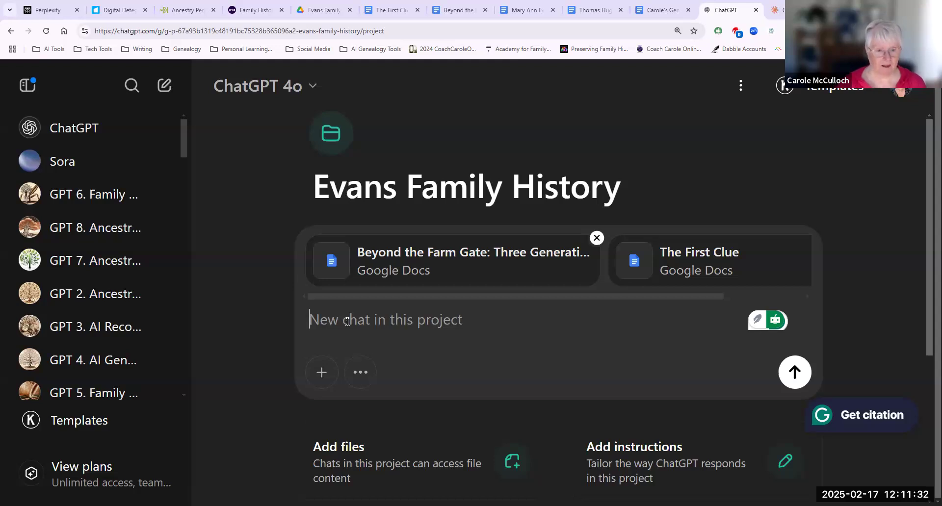
type("Please analsy")
key("BackSpace")
key("BackSpace")
type("yse these docuemnts")
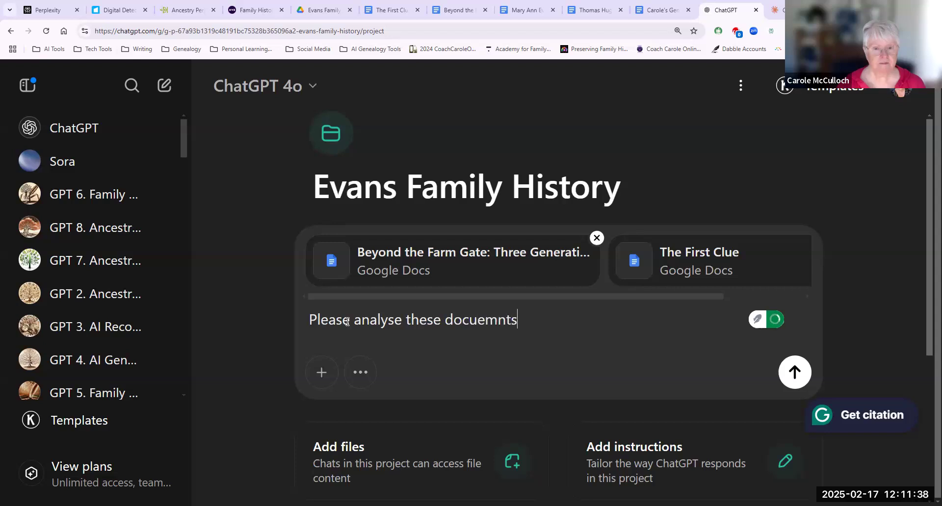
key("BackSpace")
key("BackSpace")
key("BackSpace")
key("BackSpace")
key("BackSpace")
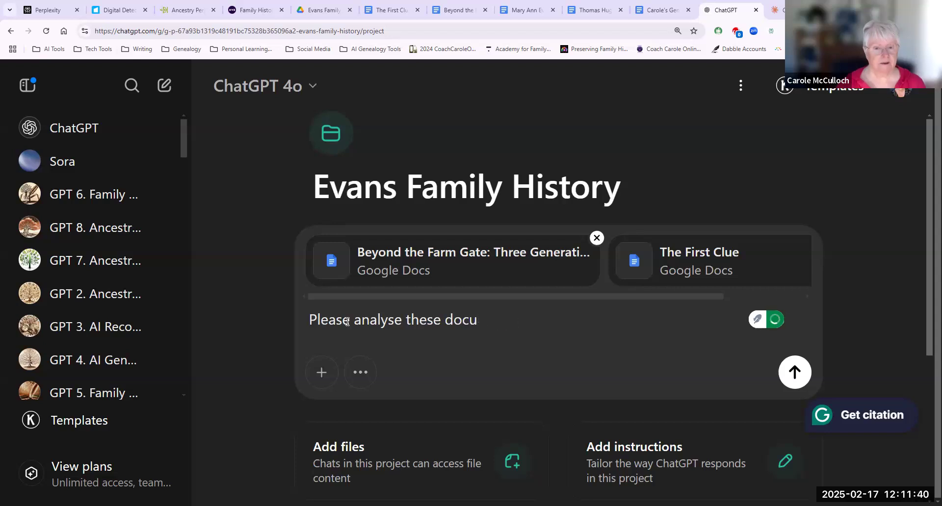
type("ments an")
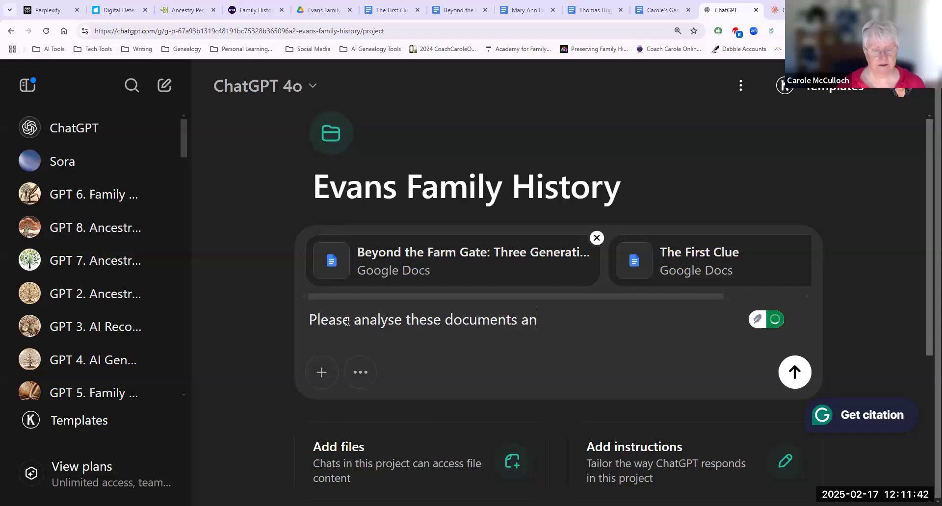
type("d sugge")
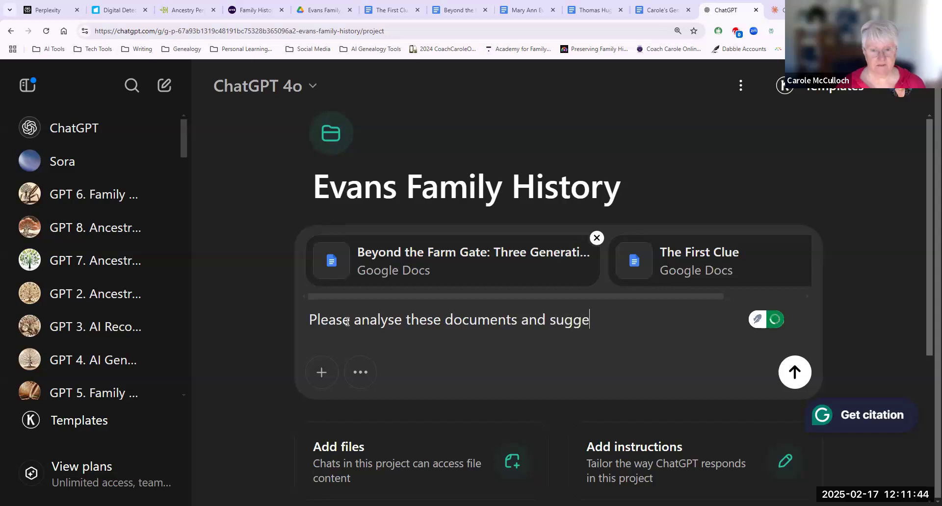
type("st improvements")
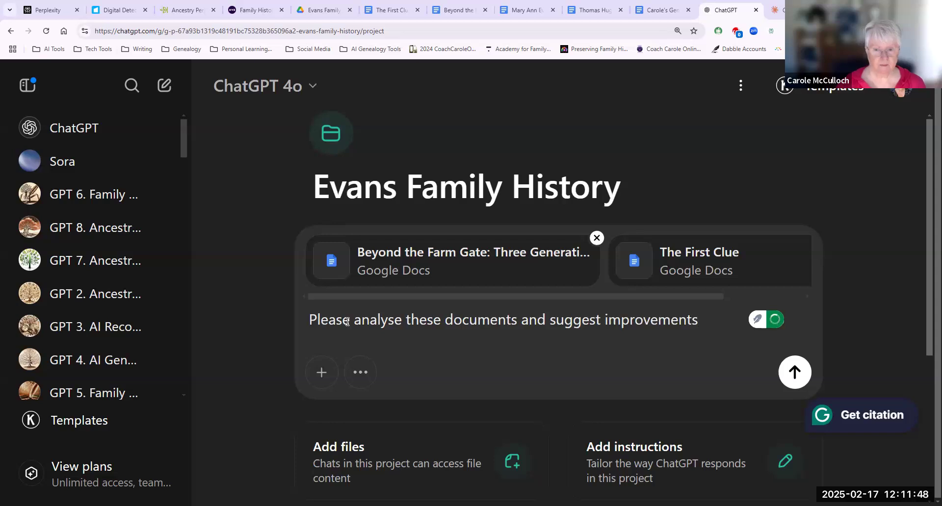
type(" - do this one")
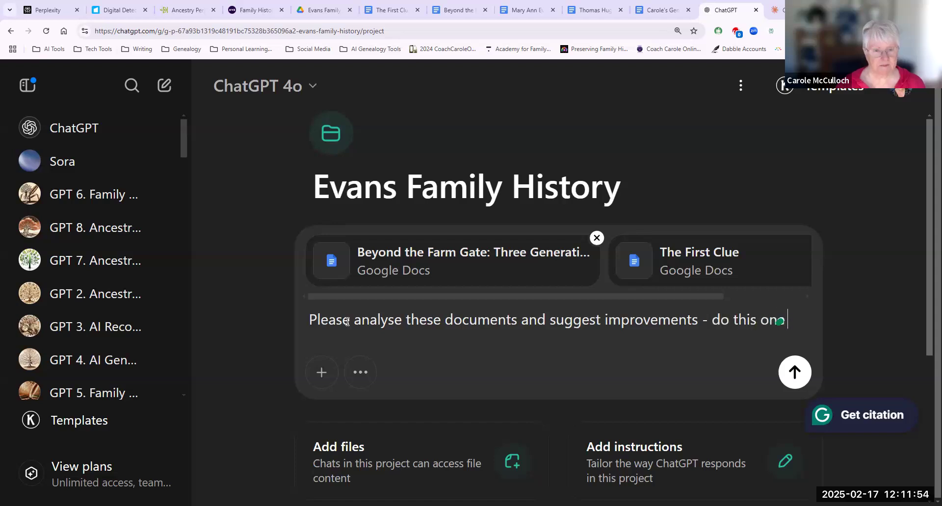
type(" by one and pau")
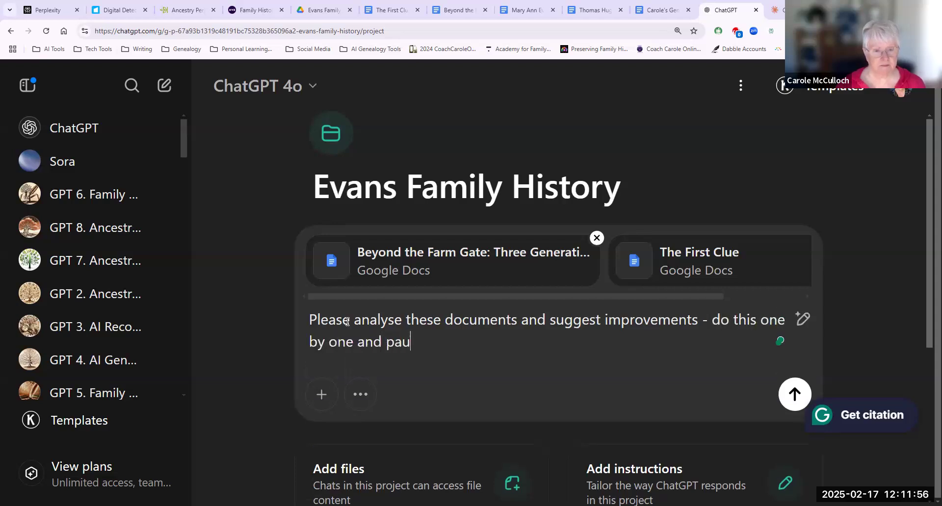
type("se for comment")
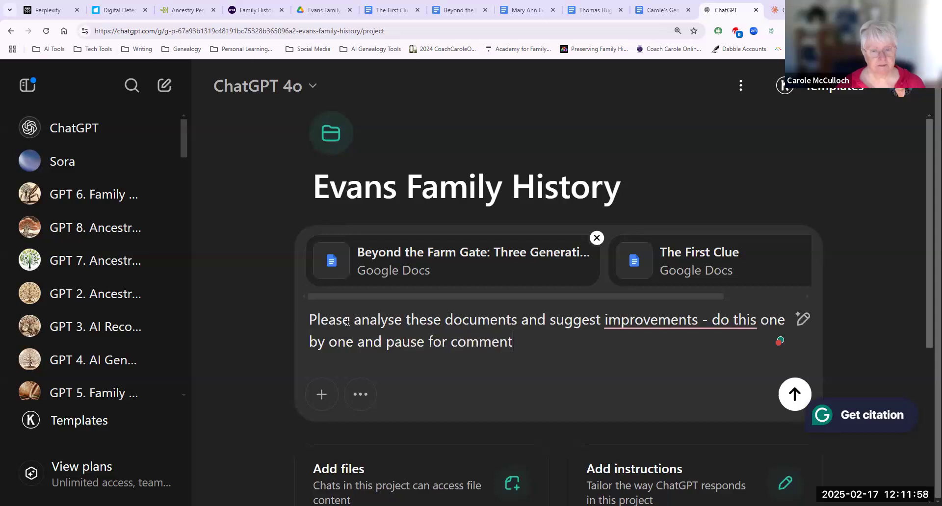
type("s from me.")
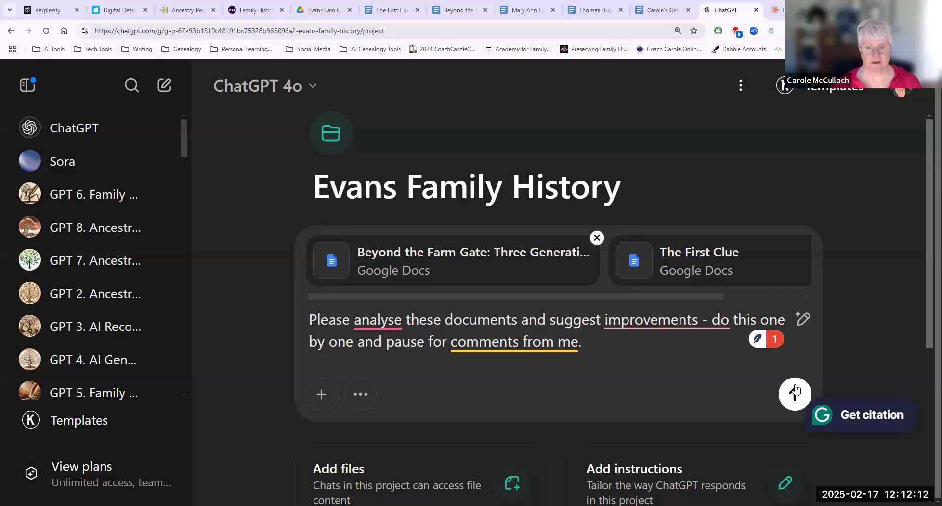
- Send the analysis request with both attached Google Docs to ChatGPT
left_click(792, 397)
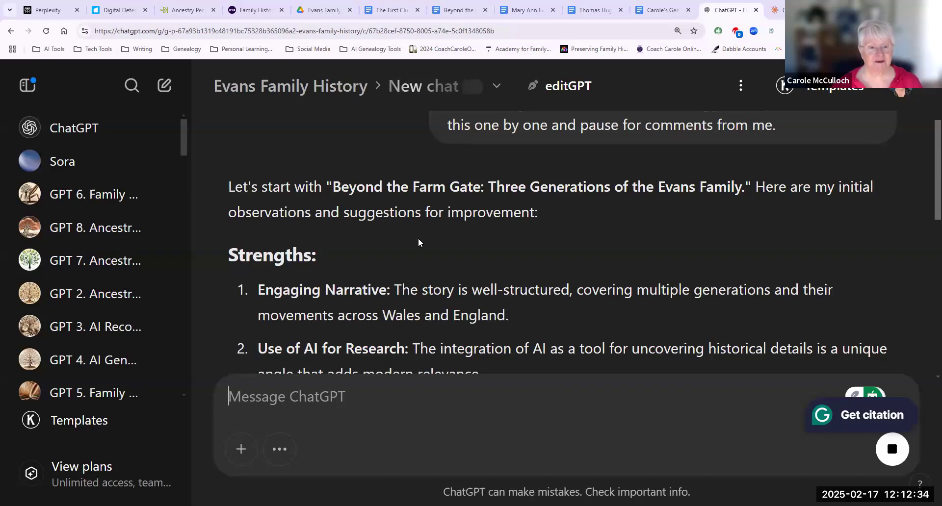
- Scroll through ChatGPT's reply on Beyond the Farm Gate's strengths and areas for improvement
scroll(418, 239, "down", 1)
scroll(418, 239, "down", 4)
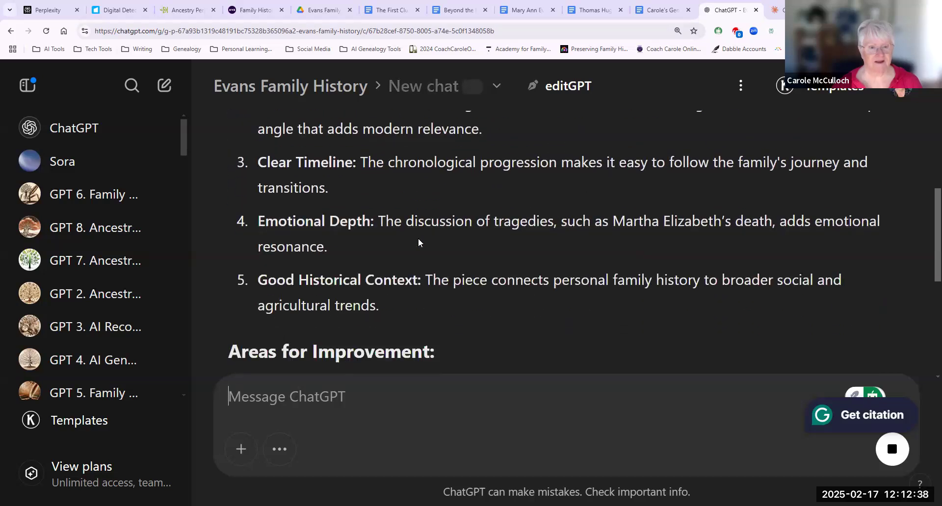
scroll(418, 238, "down", 1)
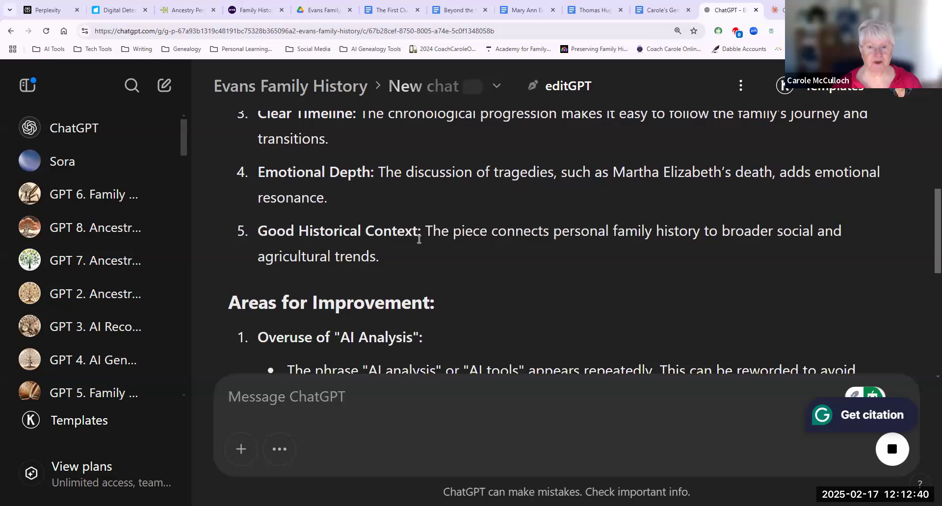
scroll(487, 243, "down", 2)
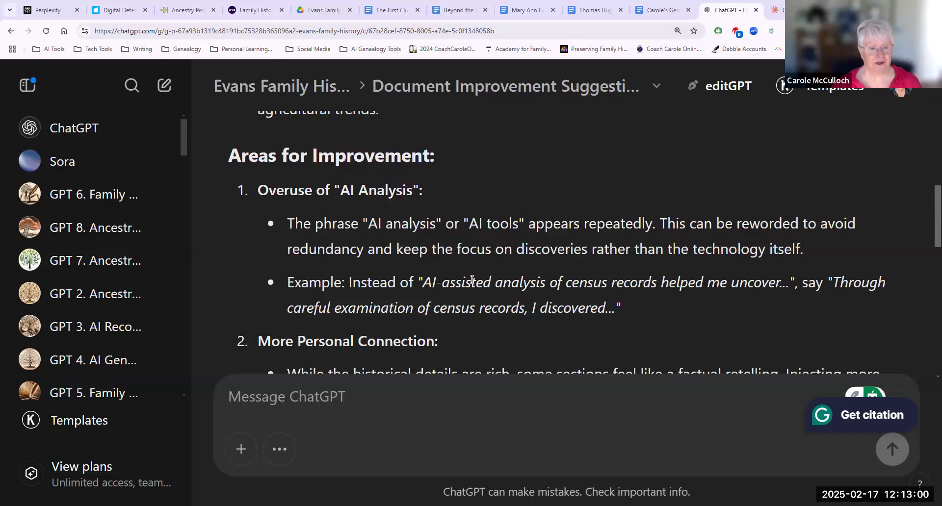
scroll(413, 254, "down", 3)
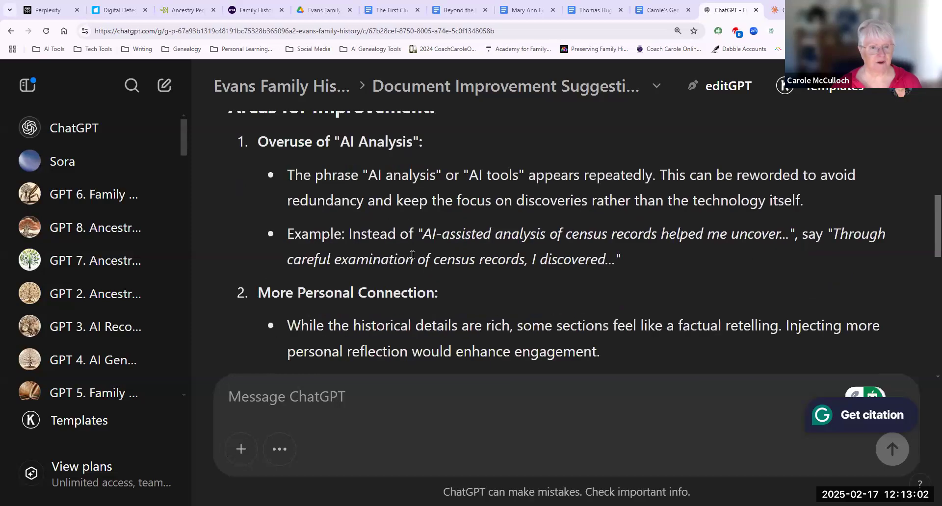
scroll(411, 254, "down", 1)
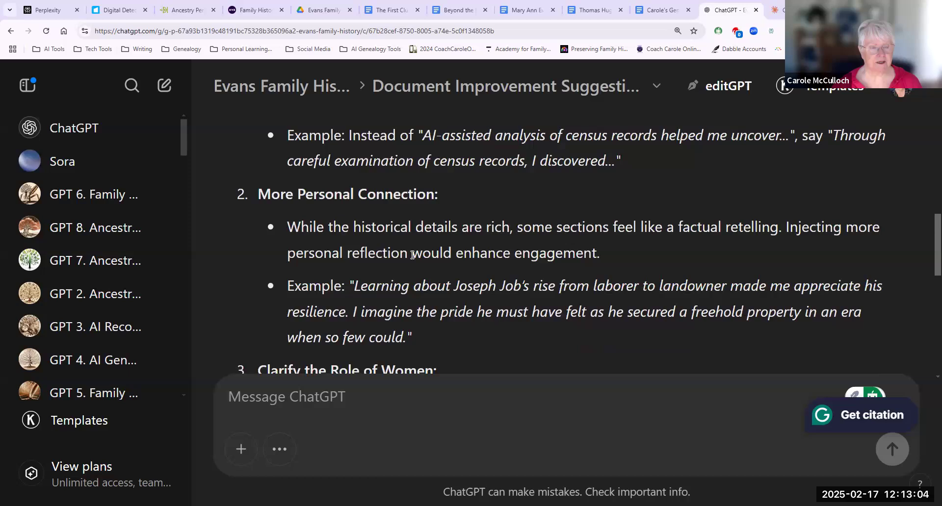
scroll(412, 254, "down", 3)
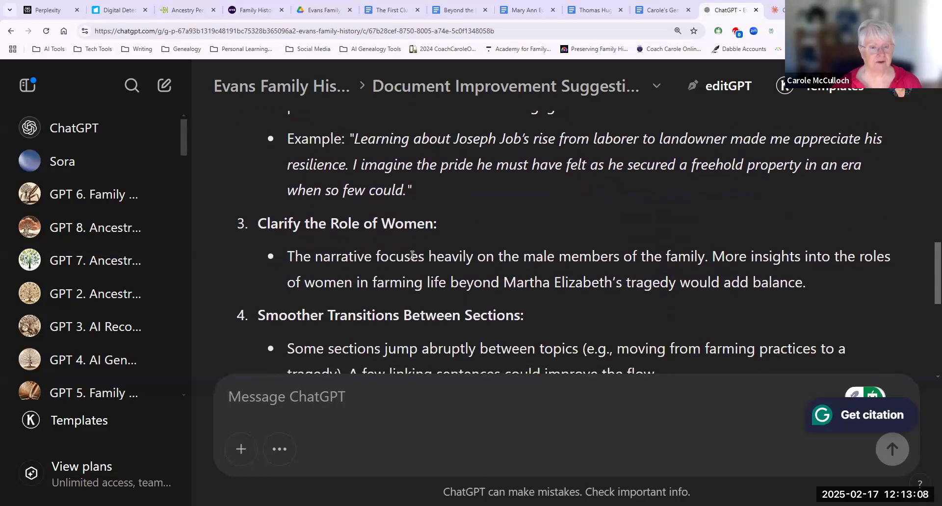
scroll(412, 254, "down", 2)
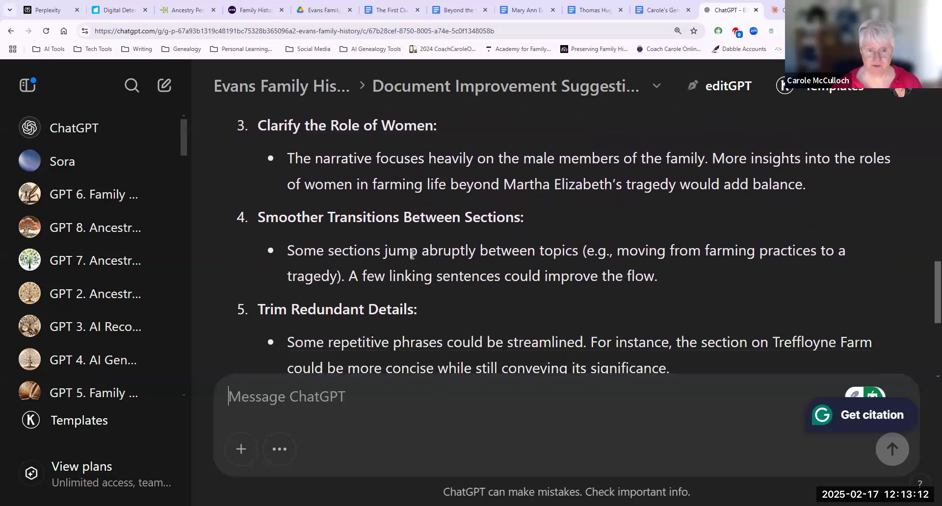
scroll(412, 254, "down", 2)
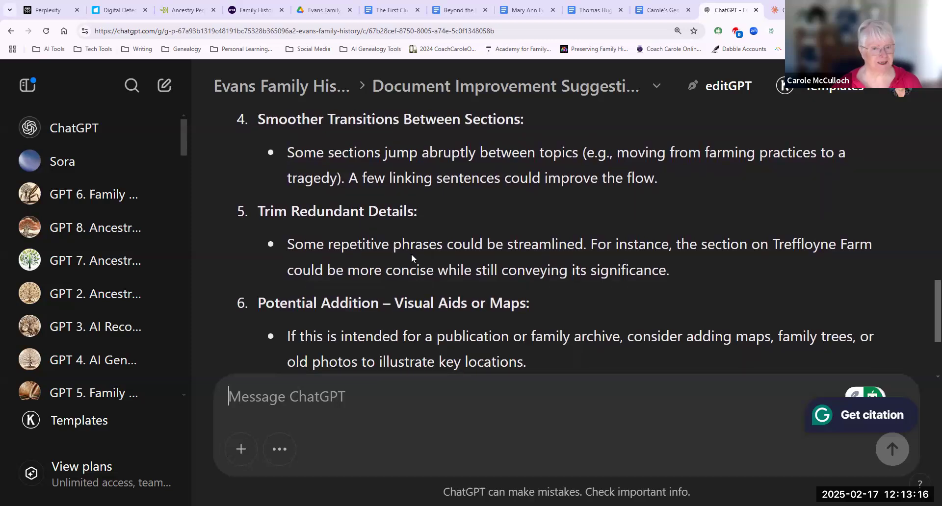
scroll(412, 254, "down", 1)
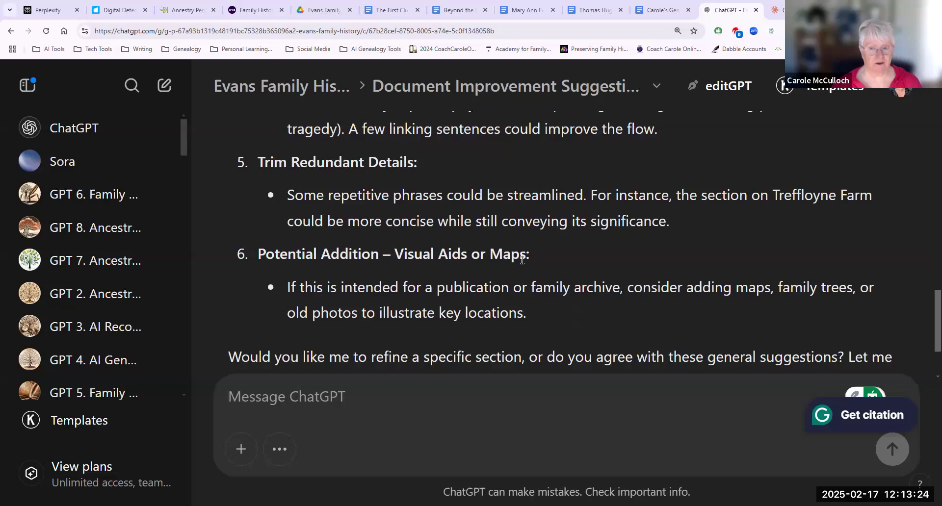
scroll(509, 255, "down", 2)
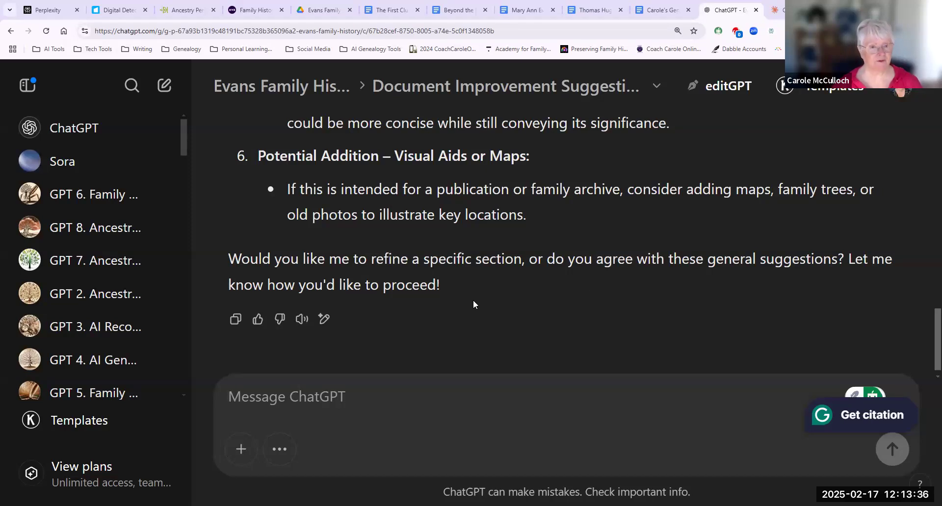
scroll(471, 297, "up", 1)
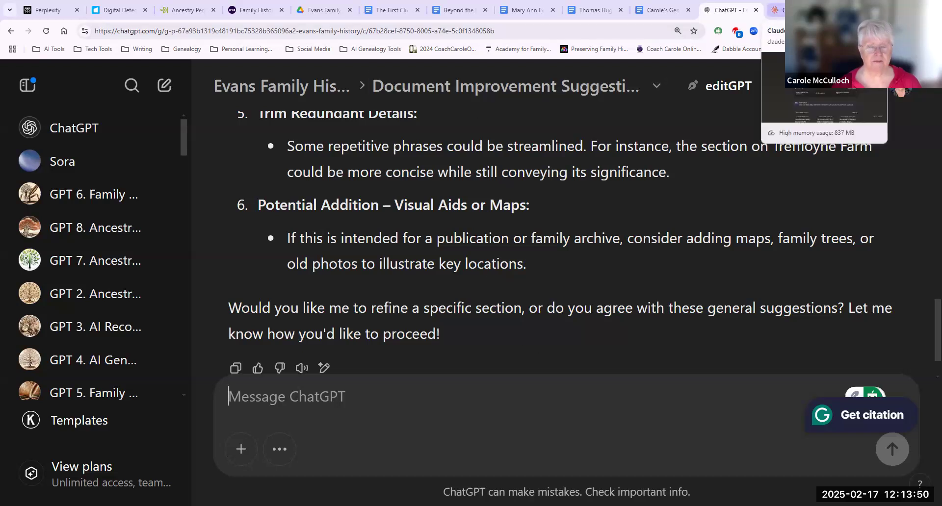
- Switch to Claude and list recent Google Drive documents from its new-chat prompt box
left_click(781, 10)
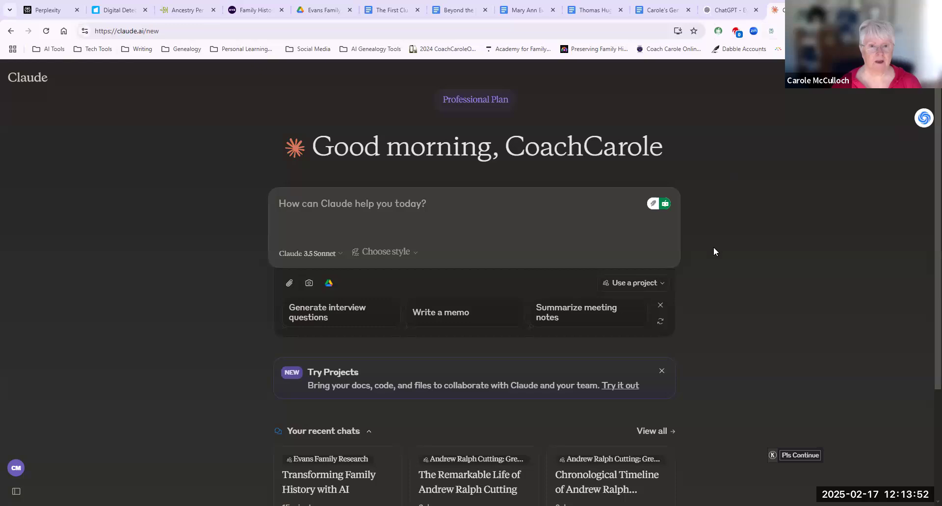
left_click(330, 284)
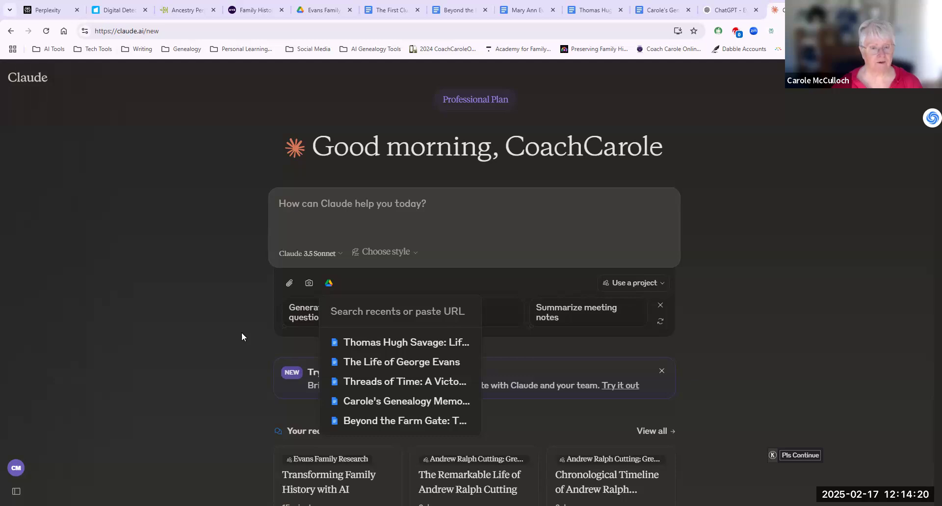
- Attach 'Beyond the Farm Gate' and enter 'please analyse and suggest improvements for this story'
left_click(370, 422)
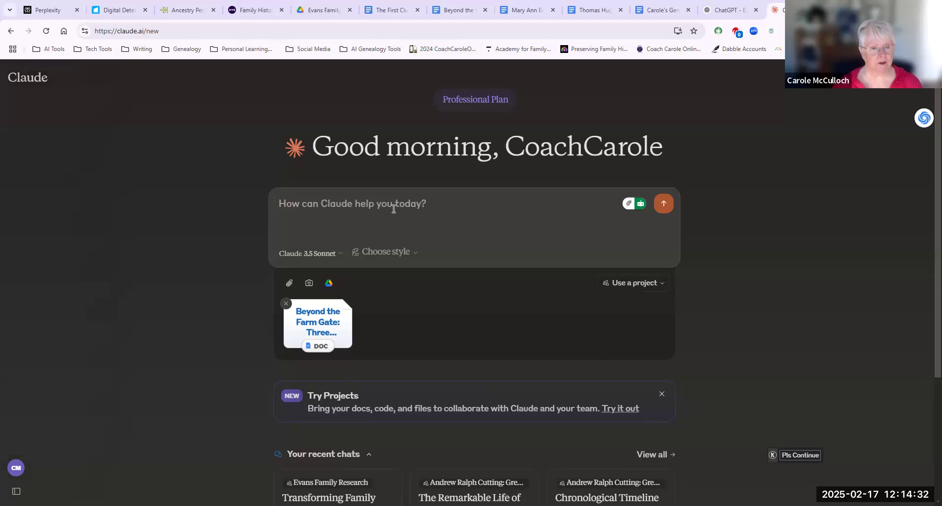
type("please analyse and suggest improvements for this story")
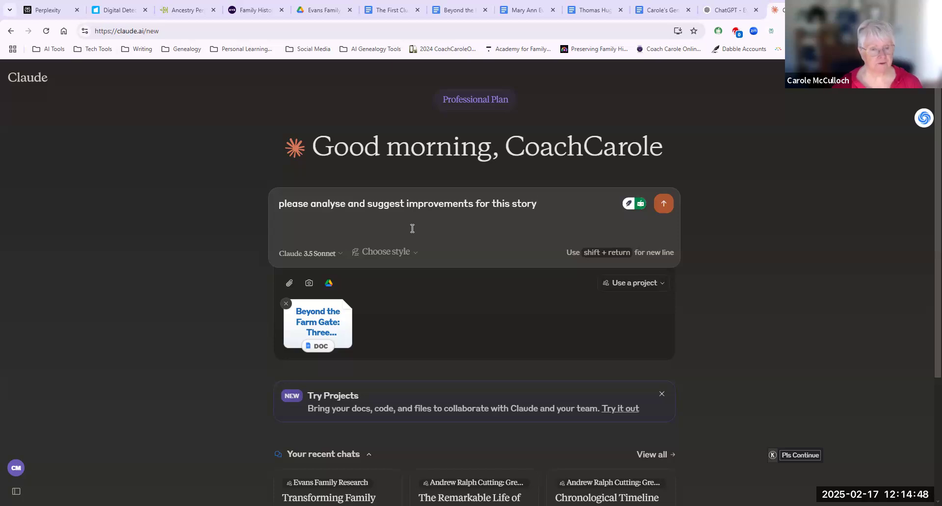
- Choose the Ancestral Storyteller response style in Claude
left_click(415, 254)
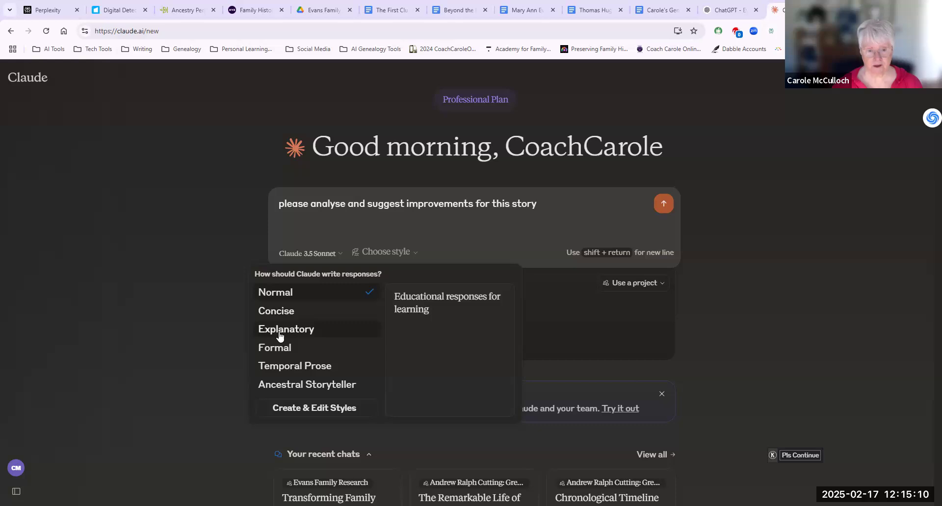
left_click(291, 389)
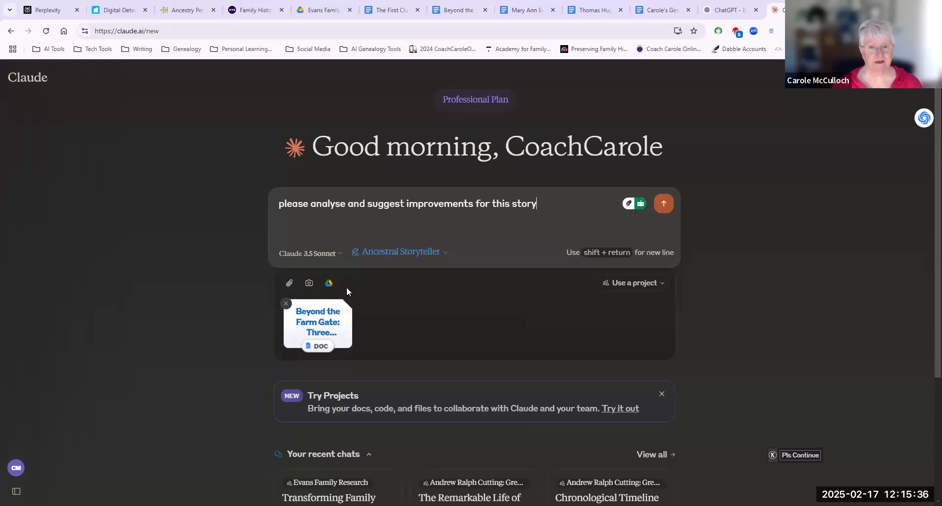
- Send the story, prompt and Ancestral Storyteller style request to Claude
left_click(664, 206)
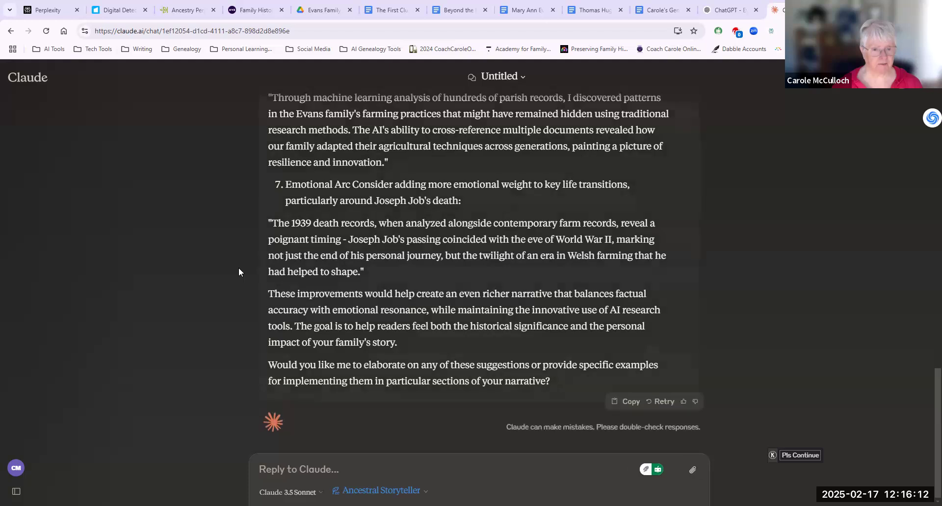
scroll(332, 303, "up", 3)
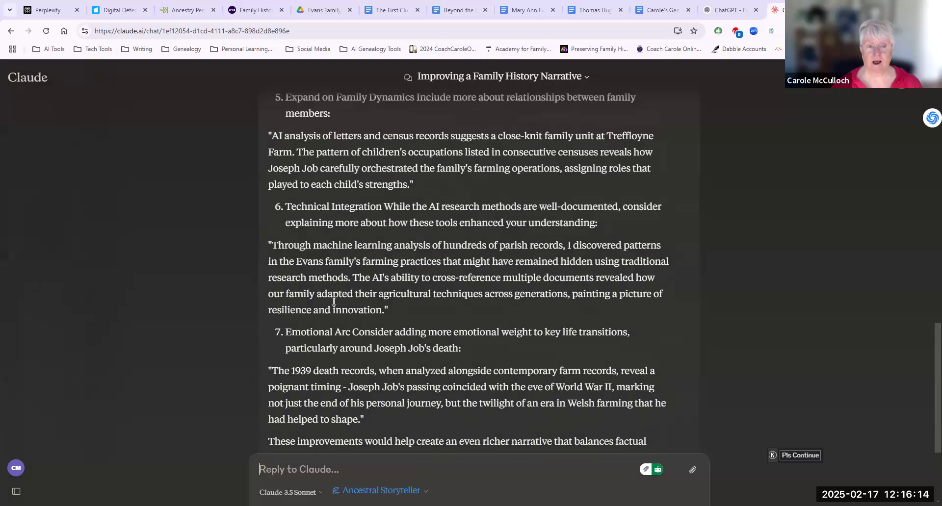
scroll(333, 303, "up", 5)
scroll(334, 302, "up", 4)
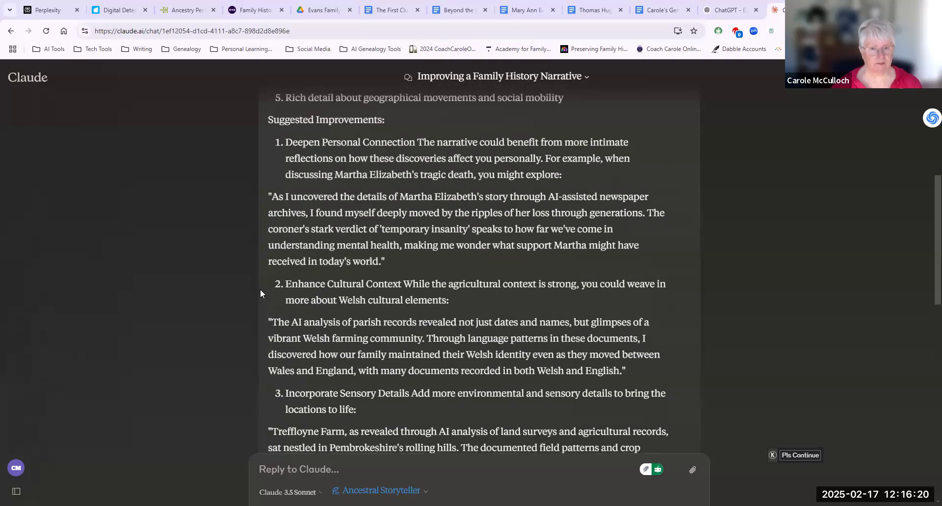
left_click_drag(273, 197, 461, 260)
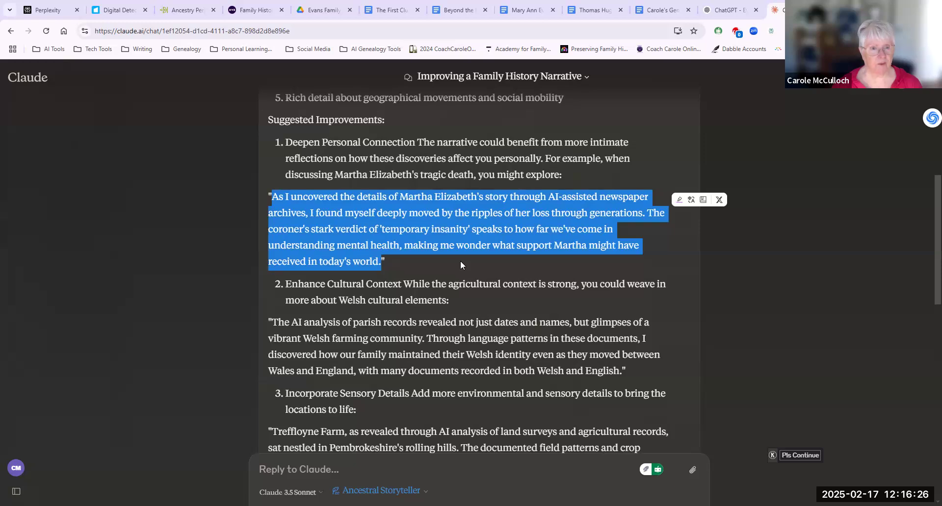
left_click(179, 237)
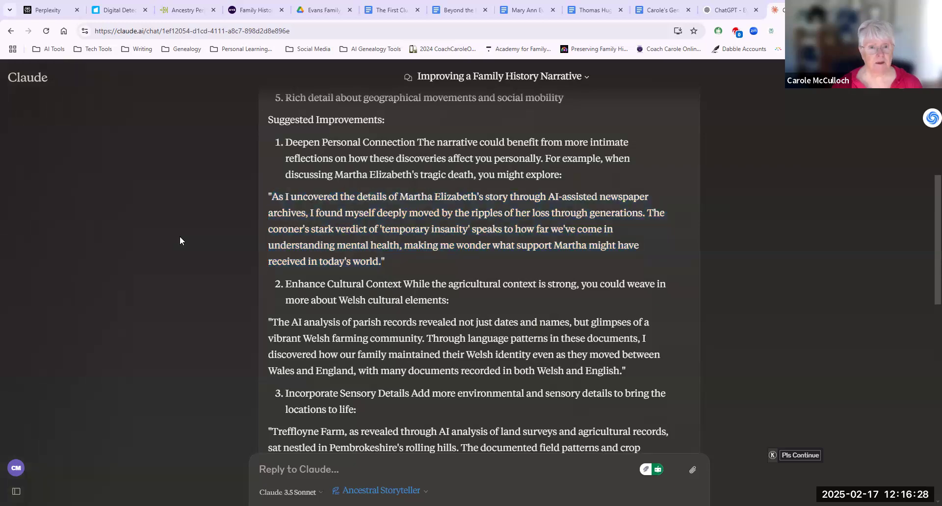